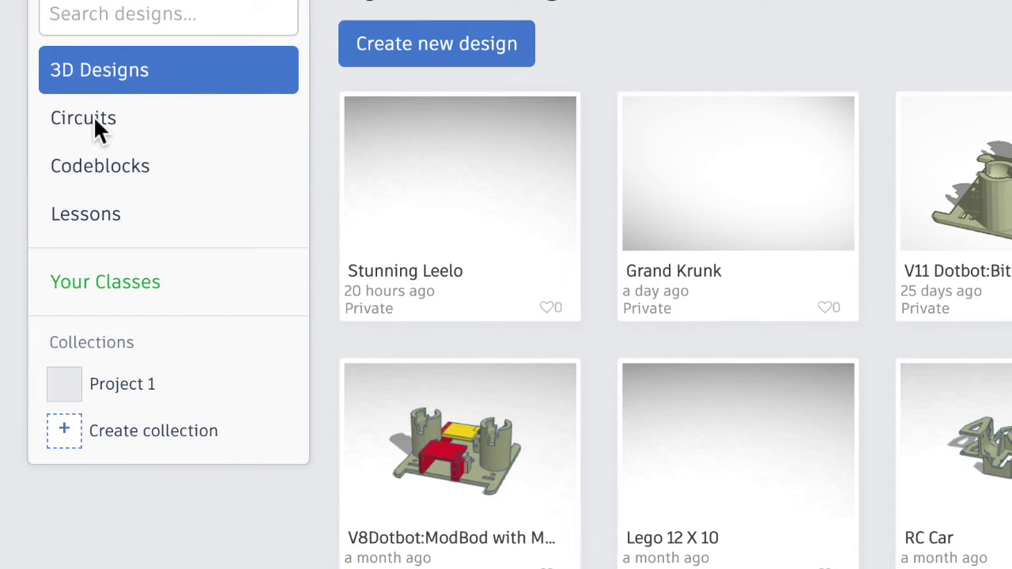
Start a new blank circuit and drag a micro:bit from the component search onto the canvas.
click(95, 126)
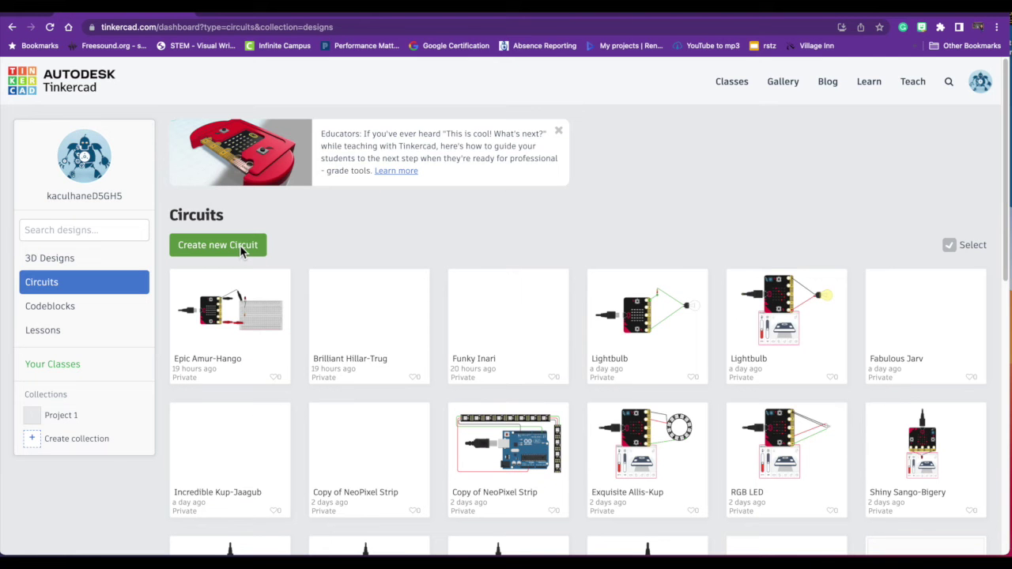
click(239, 245)
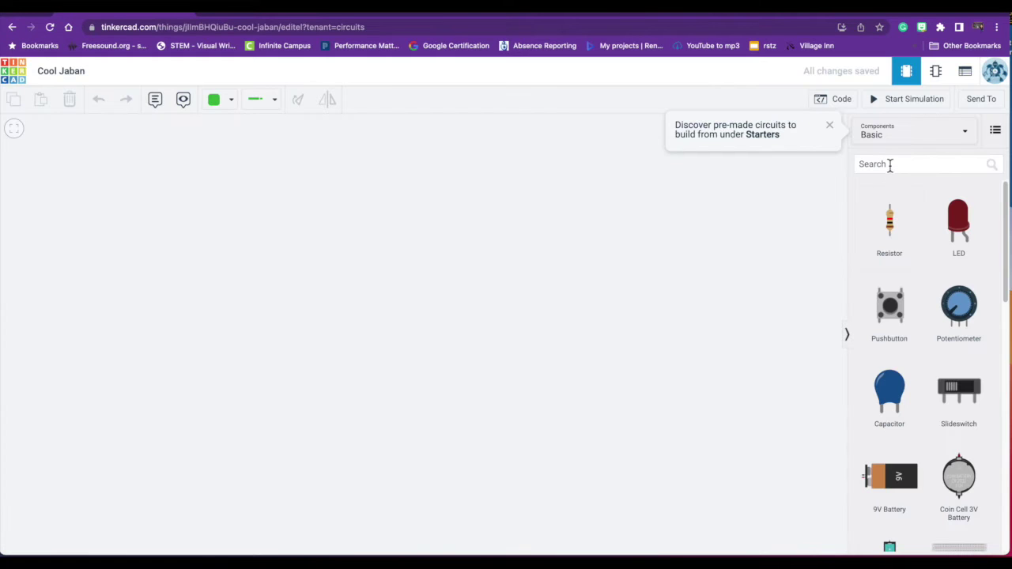
click(889, 165)
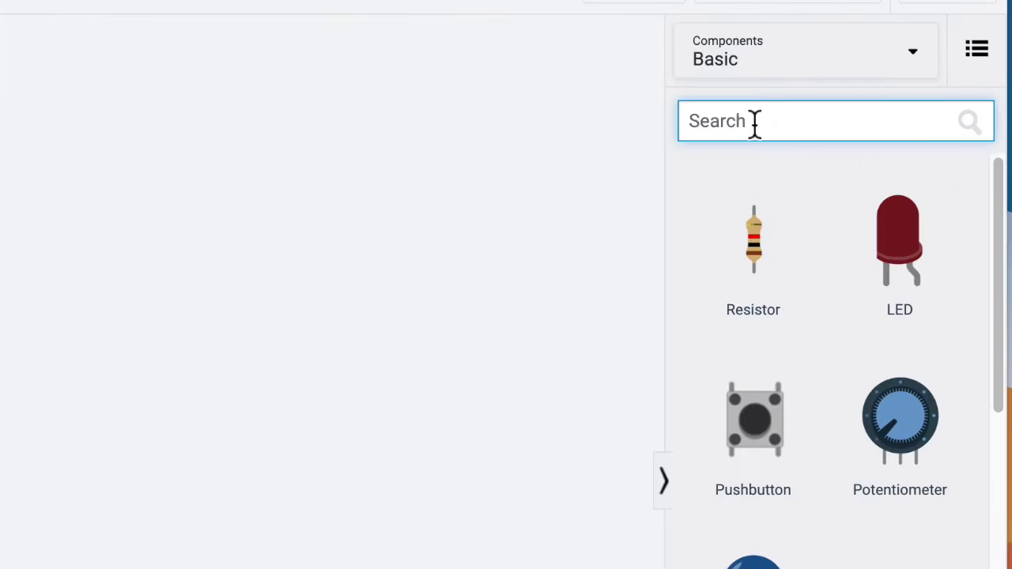
text(microv)
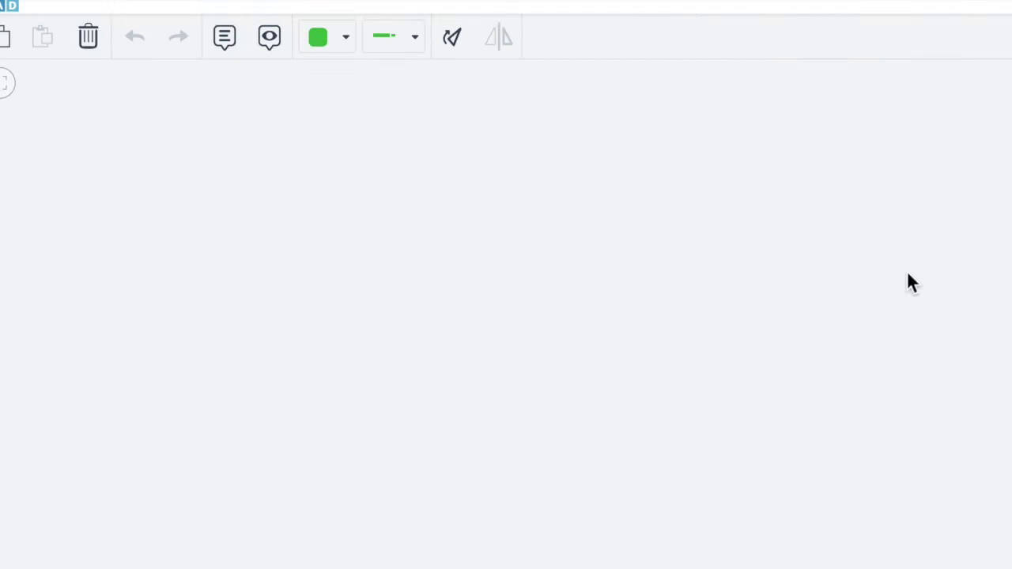
drag(906, 283, 444, 391)
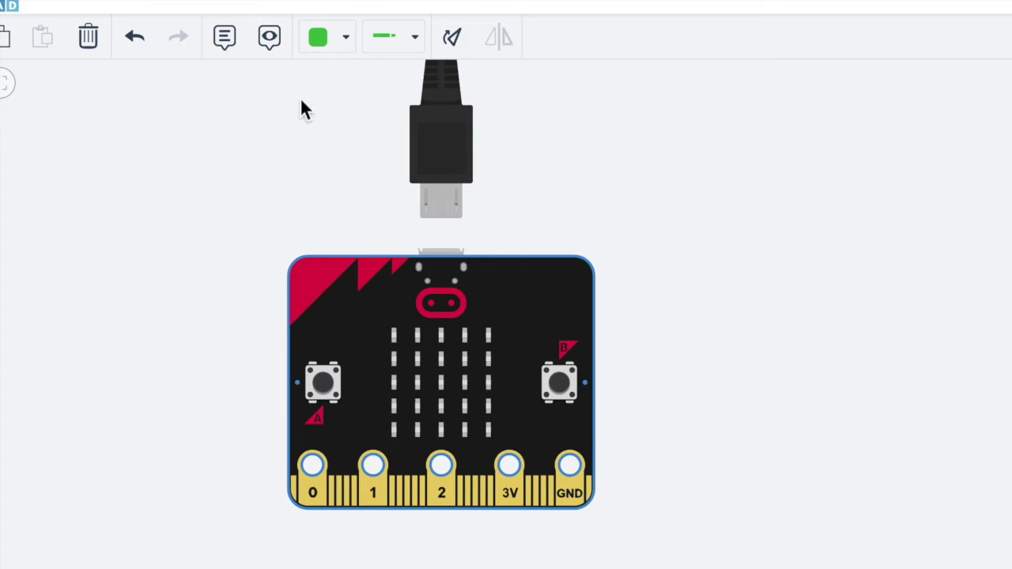
Rotate the micro:bit until its pins face right, then move it up and left.
click(453, 41)
click(453, 43)
click(457, 46)
click(455, 46)
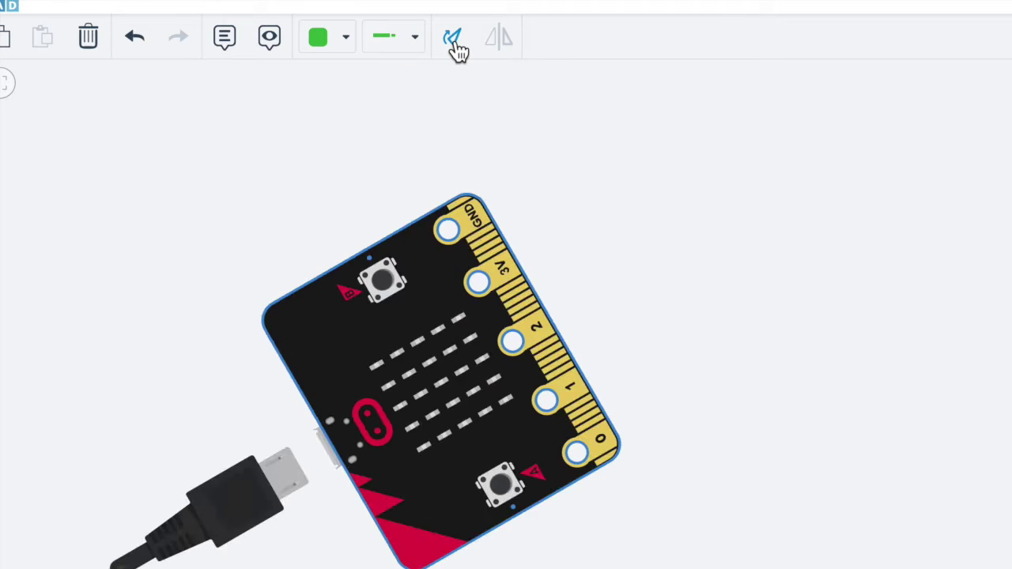
click(455, 47)
drag(427, 363, 385, 294)
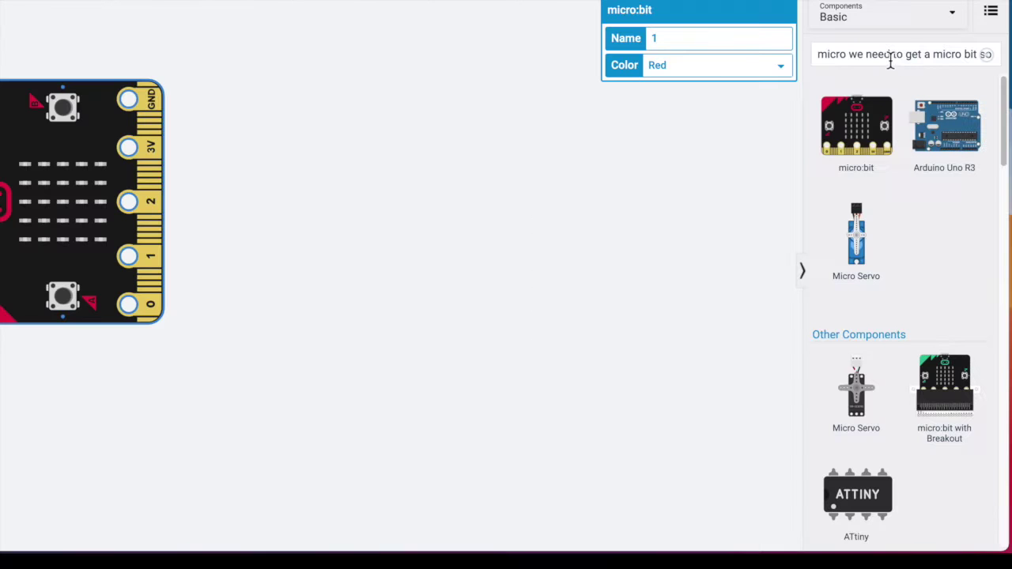
Place an LED on the canvas from an 'LED' search, then search 'brea' for a breadboard.
triple_click(889, 54)
text(LED)
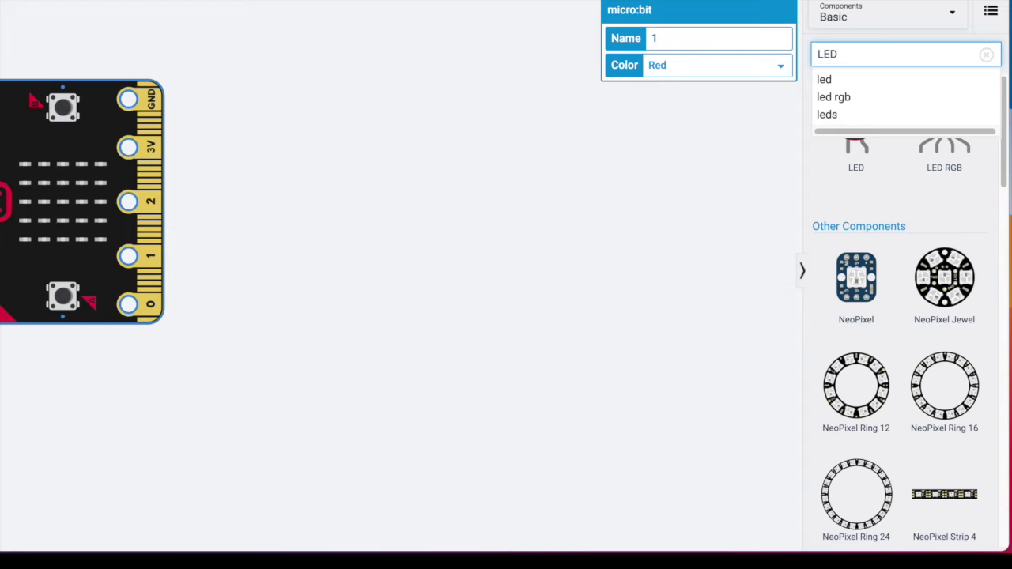
click(876, 81)
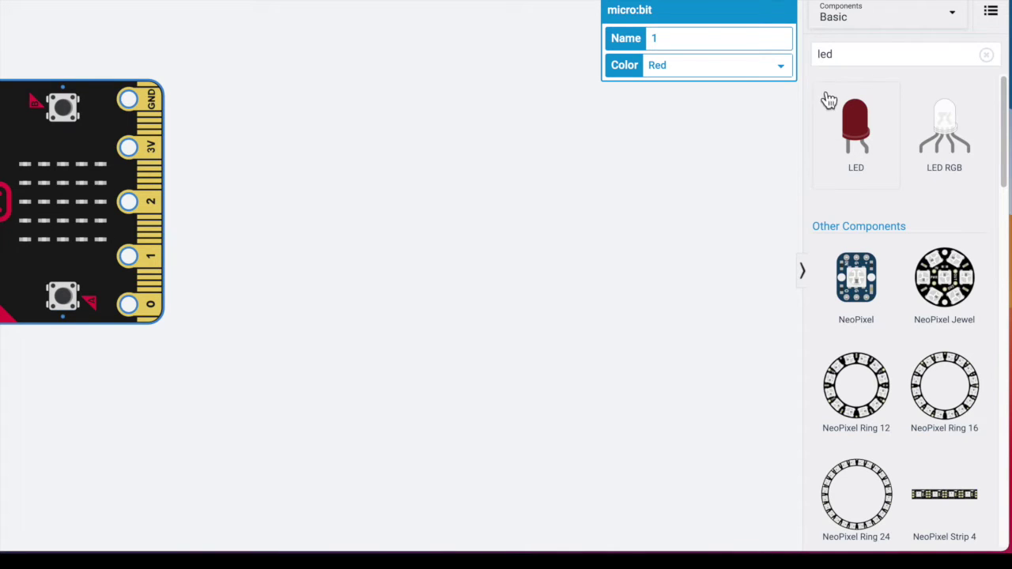
drag(846, 125, 245, 61)
click(869, 61)
text(br)
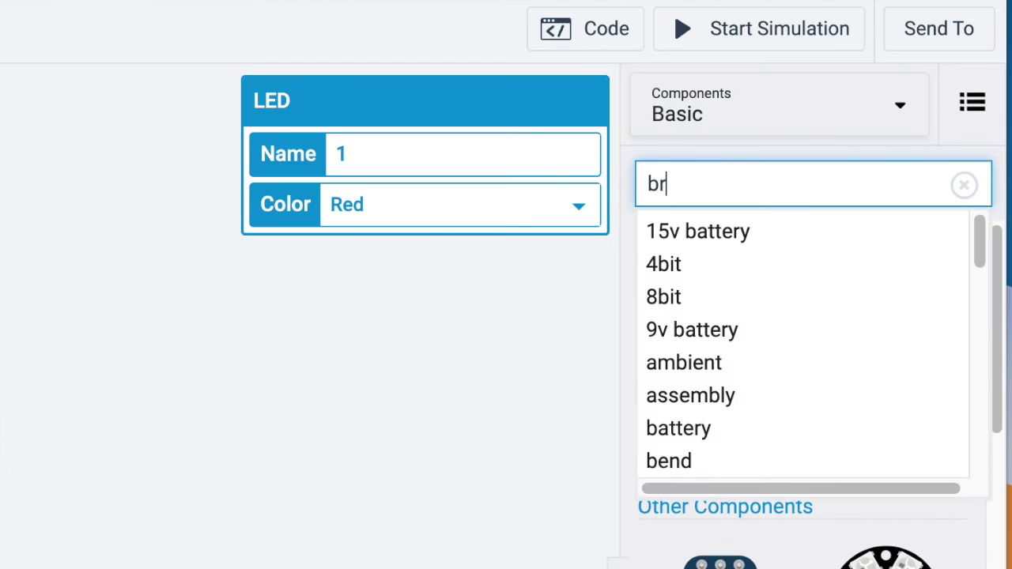
text(ea)
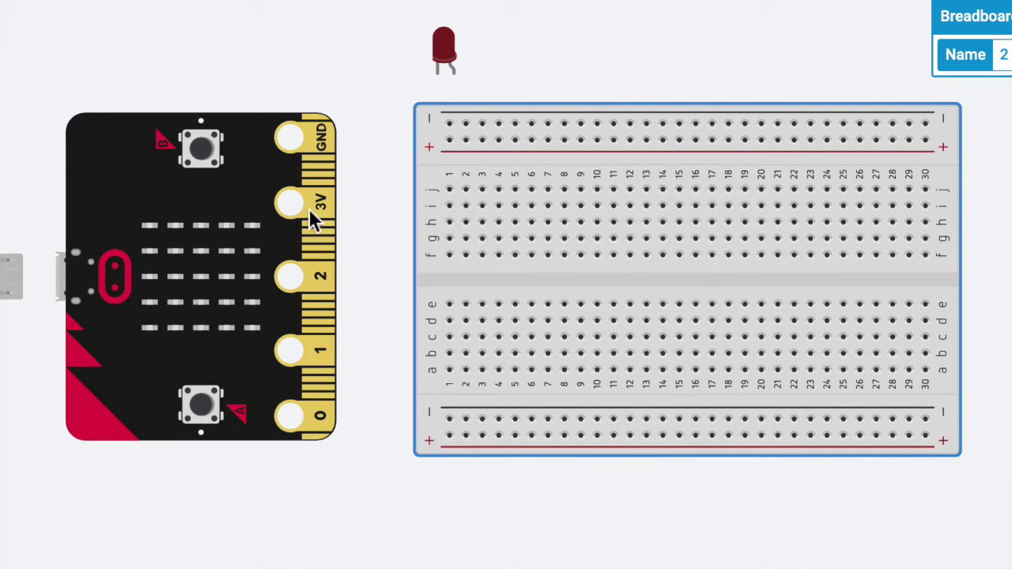
Wire the top negative rail to the micro:bit GND pin in black, and nudge the LED right.
click(450, 124)
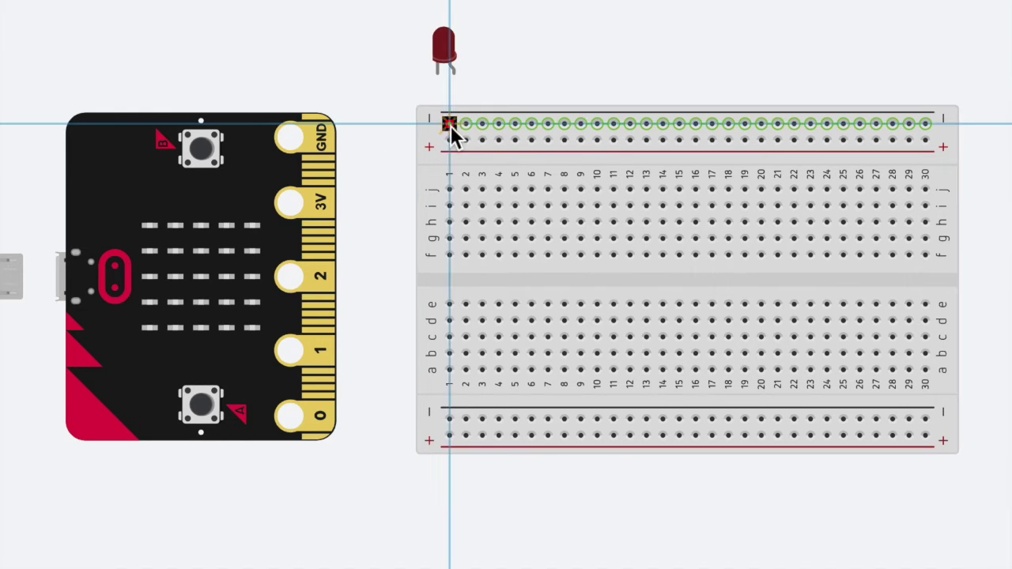
click(326, 139)
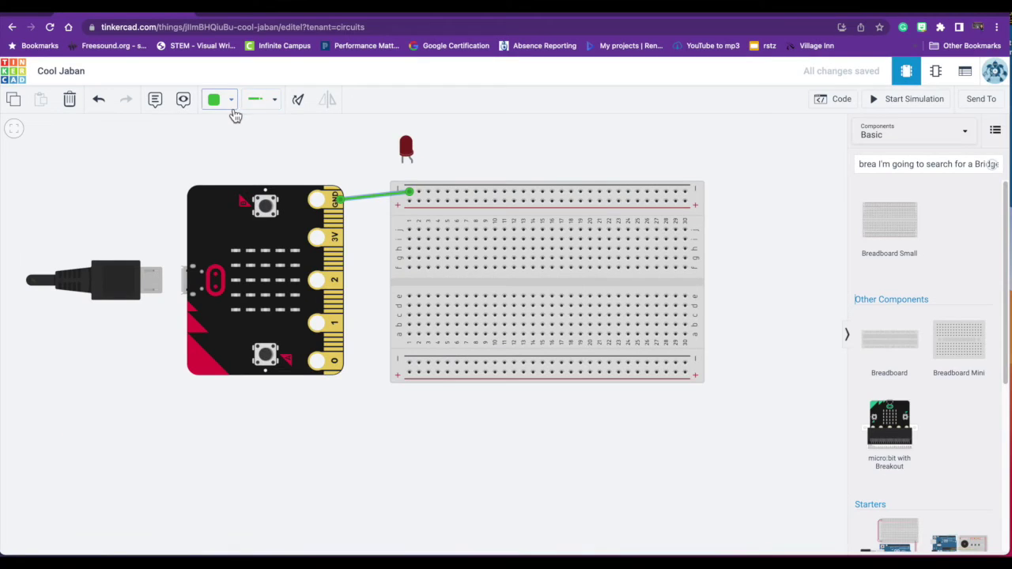
click(230, 99)
click(243, 139)
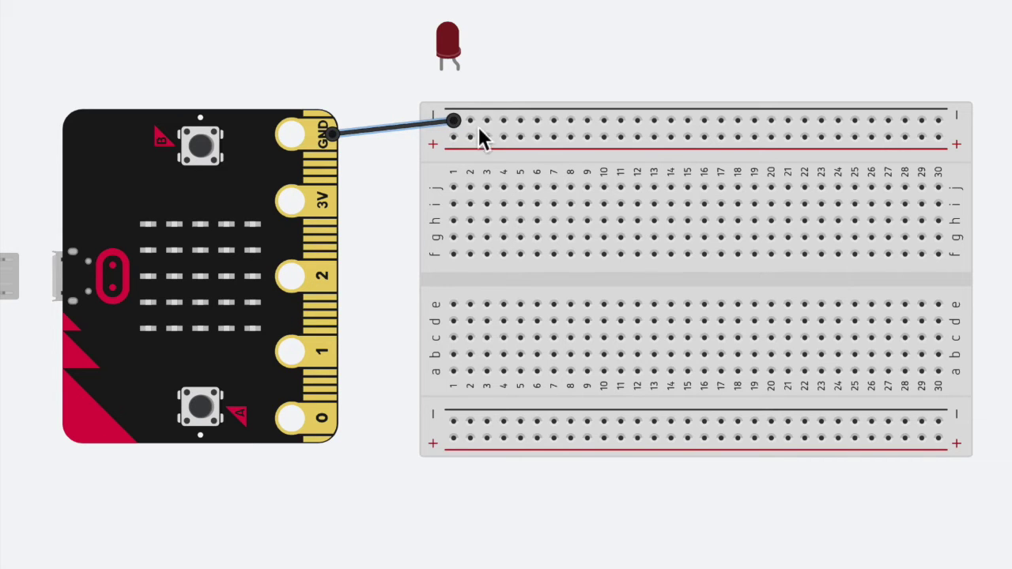
drag(457, 60, 478, 53)
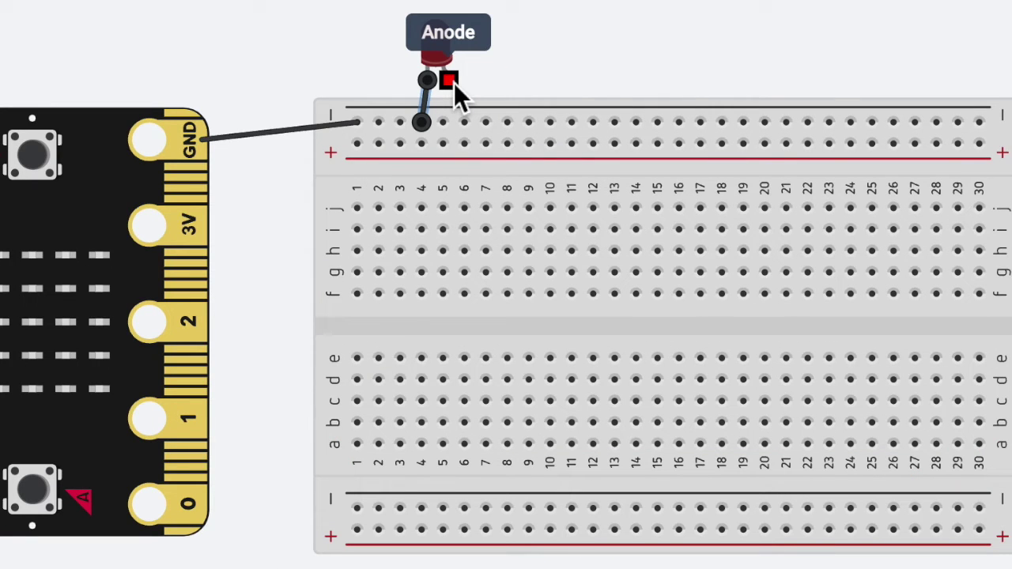
Stretch the LED anode leg down to hole j4 and colour it red.
drag(453, 81, 428, 207)
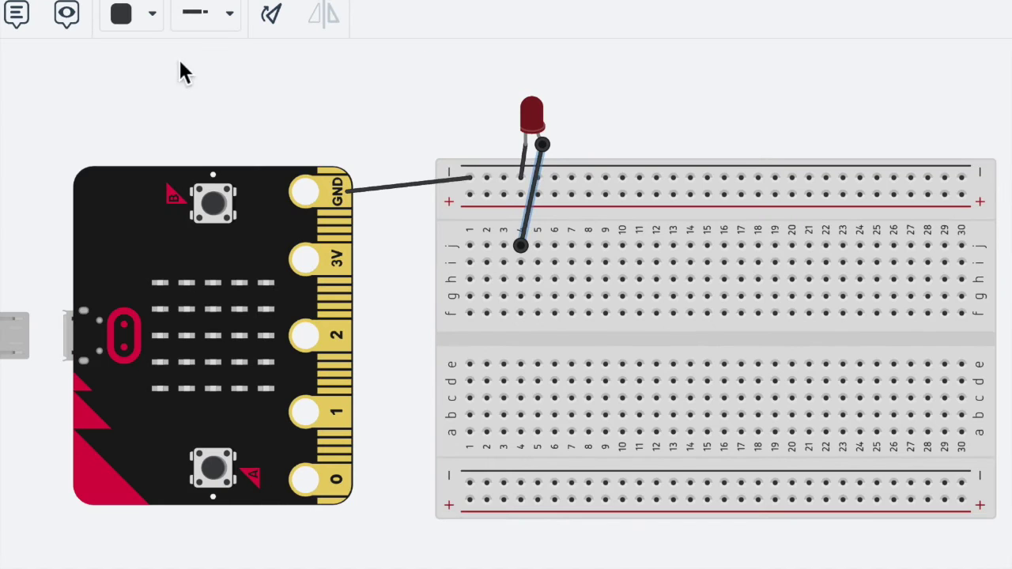
click(152, 16)
click(161, 119)
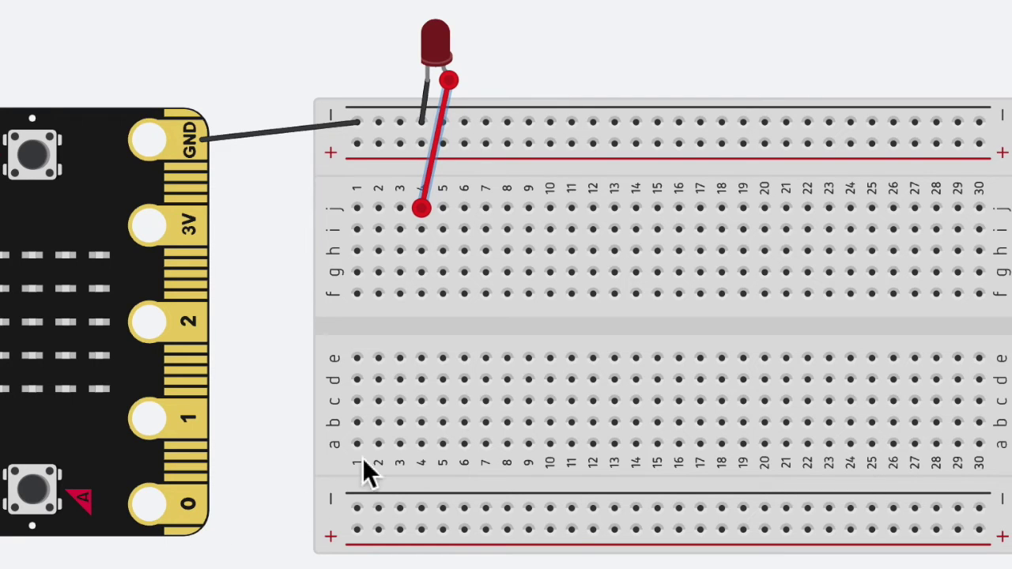
Draw a wire from micro:bit pin 0 to breadboard hole a4.
click(193, 505)
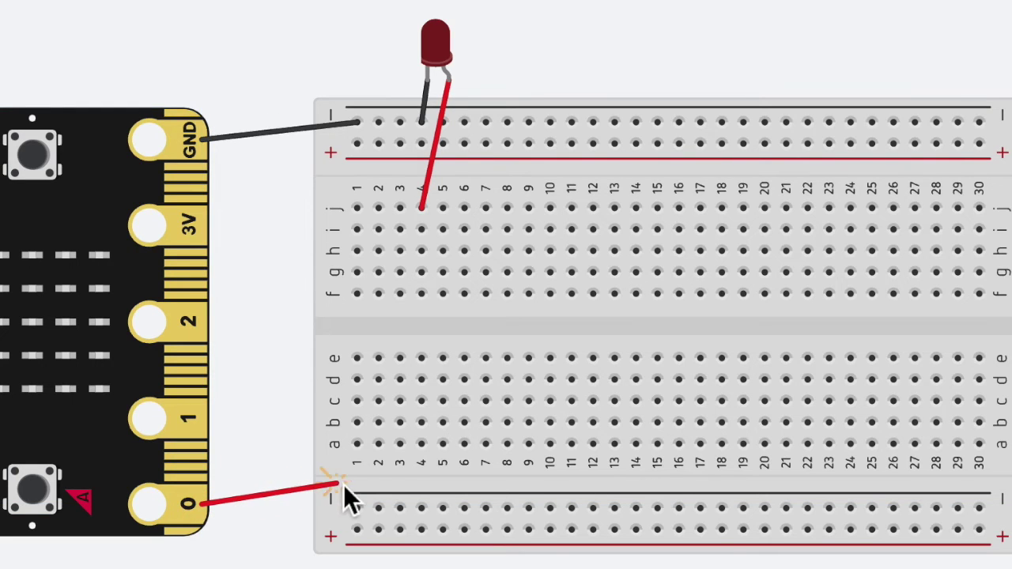
click(422, 444)
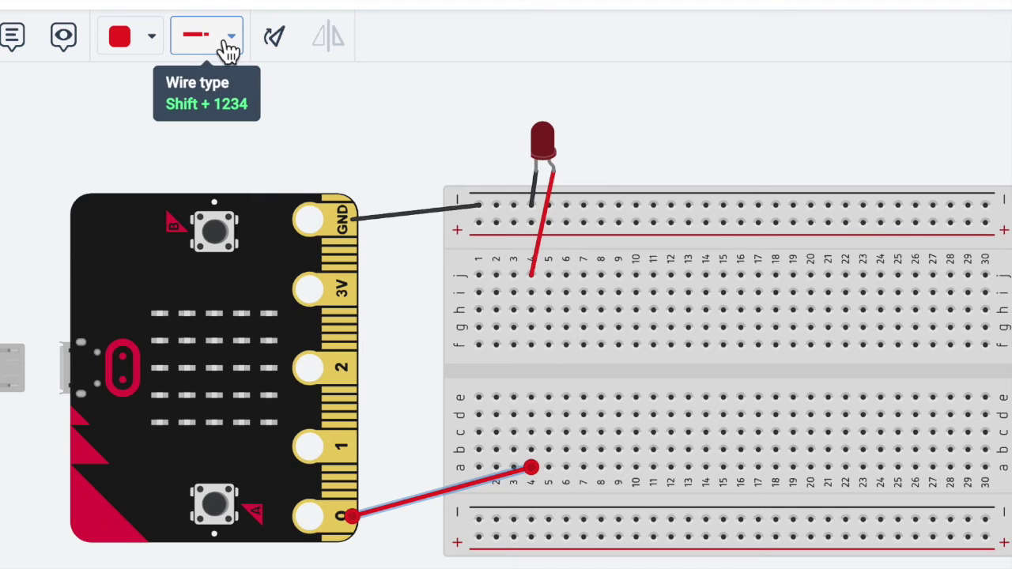
Set the wire type of the pin 0 and GND wires to Alligator.
click(228, 48)
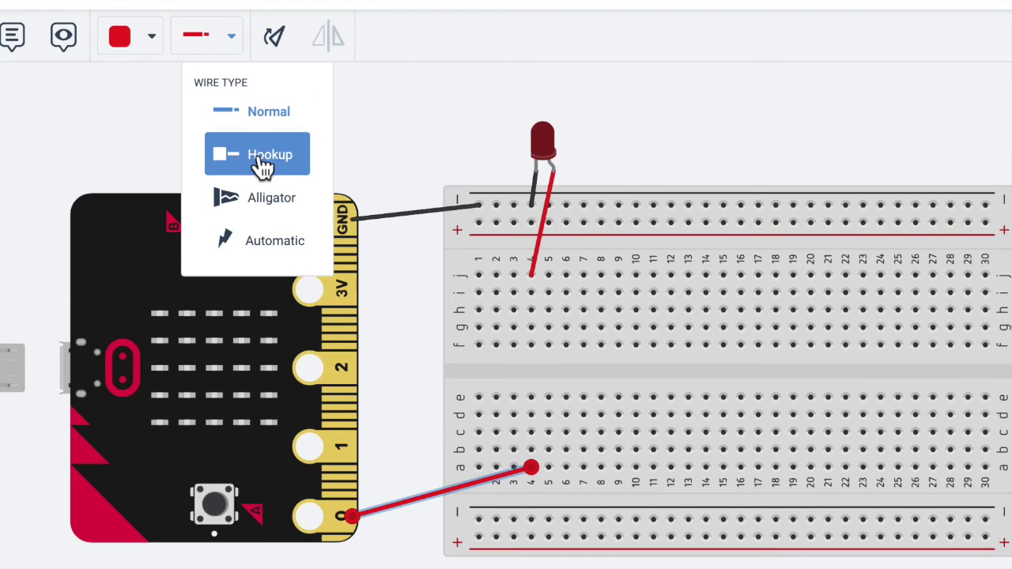
click(268, 201)
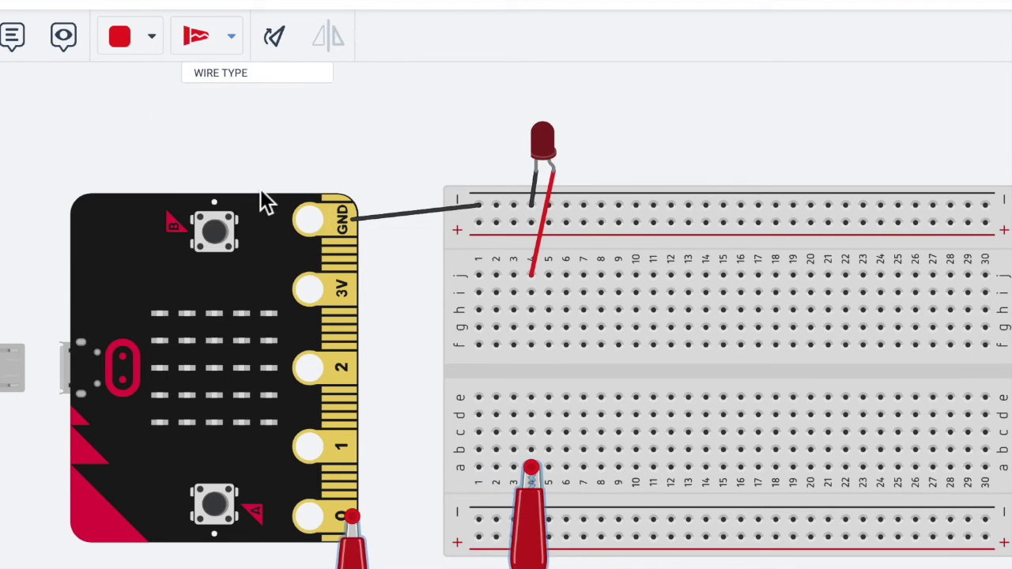
click(405, 214)
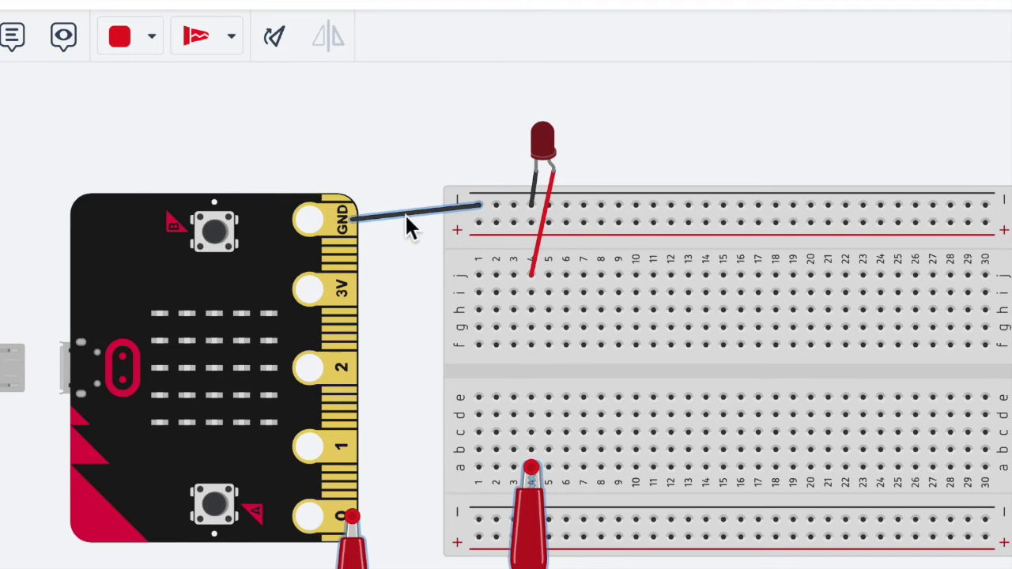
click(232, 36)
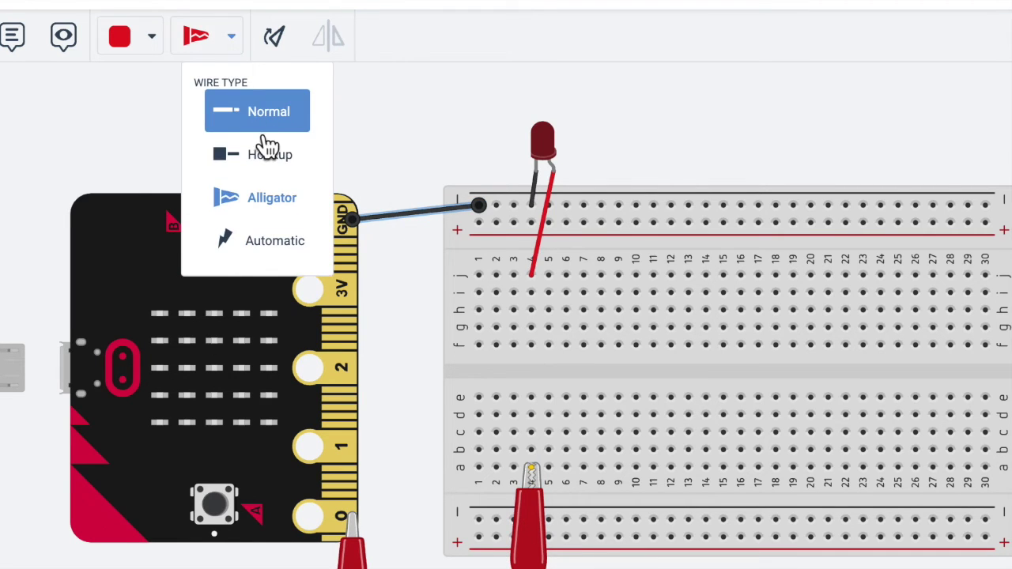
click(272, 198)
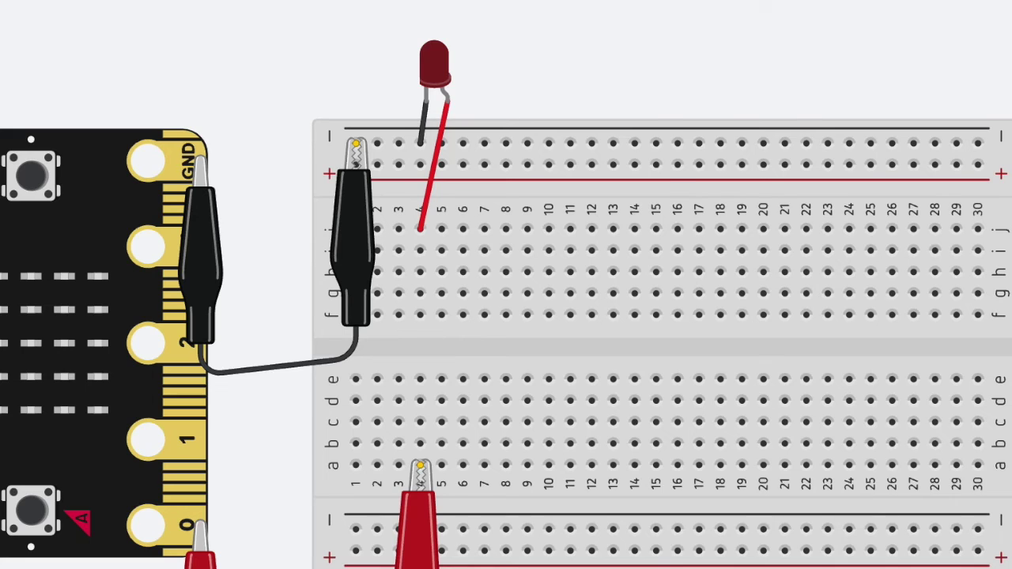
triple_click(791, 101)
Search 'resistor' and place a resistor across the breadboard's centre gap at column 6.
text(resis)
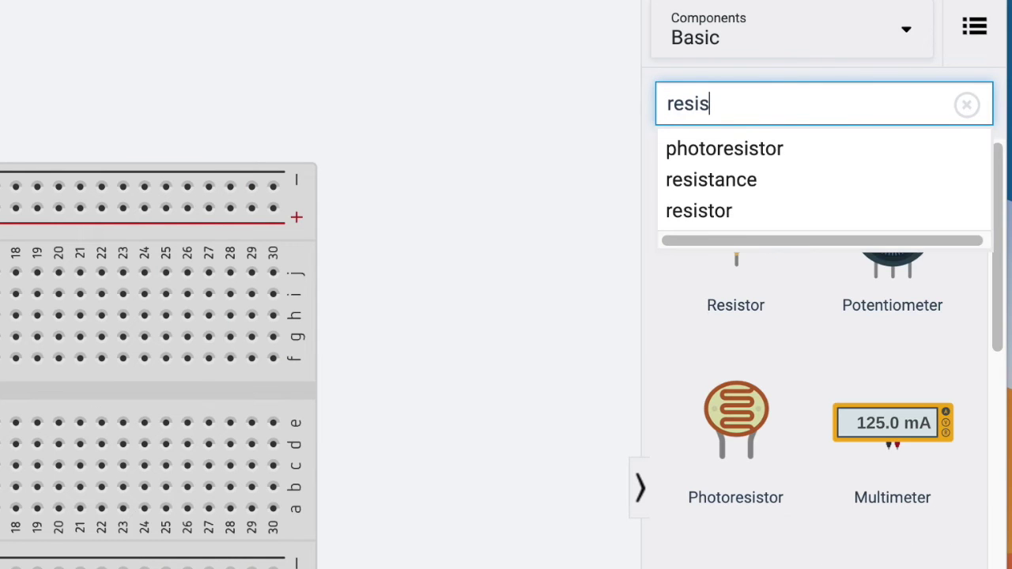
text(tor)
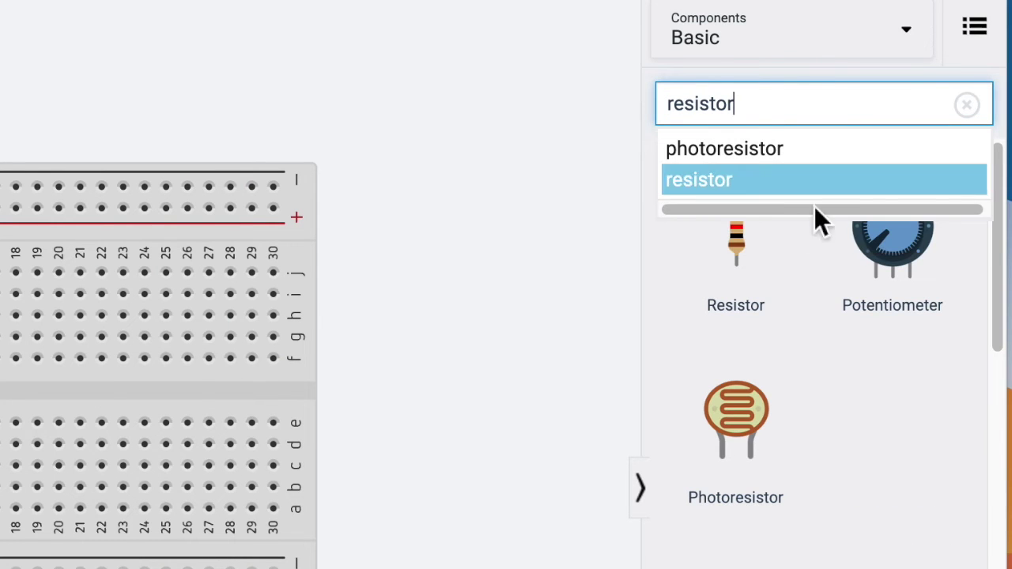
click(760, 265)
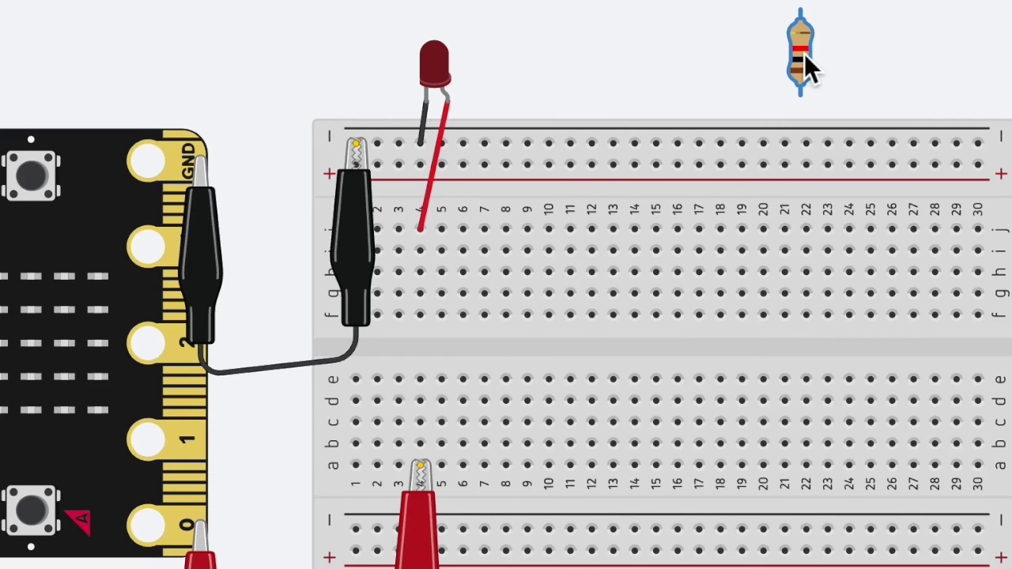
click(771, 60)
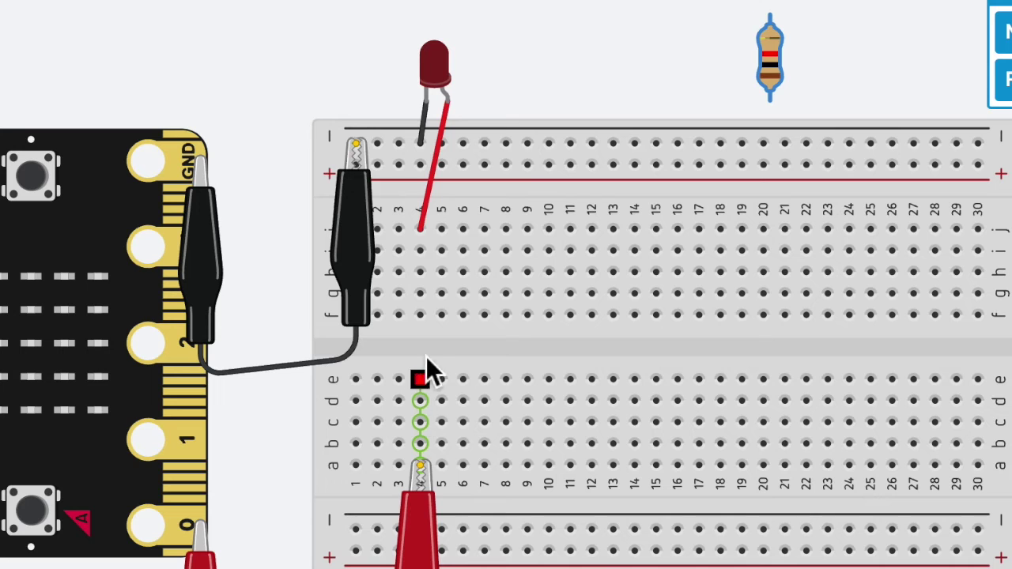
drag(769, 62, 467, 360)
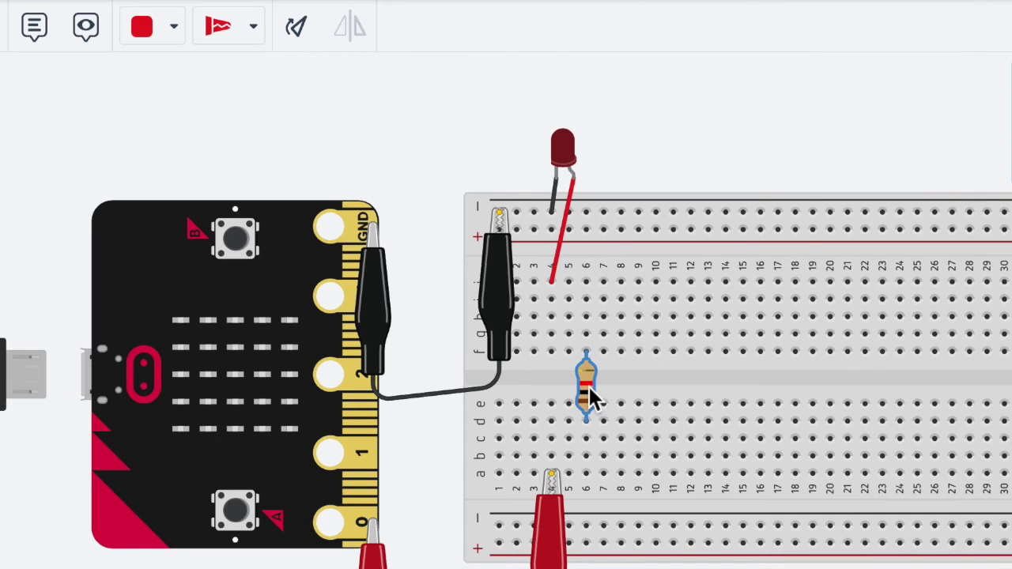
Run a Normal-type wire from the resistor's top lead to column 4 row f.
click(586, 352)
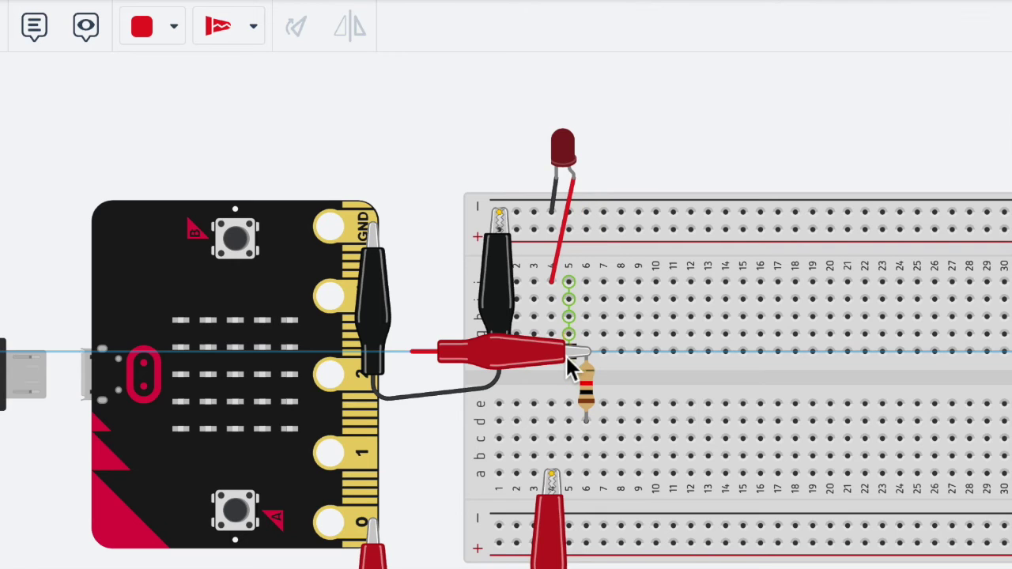
click(251, 44)
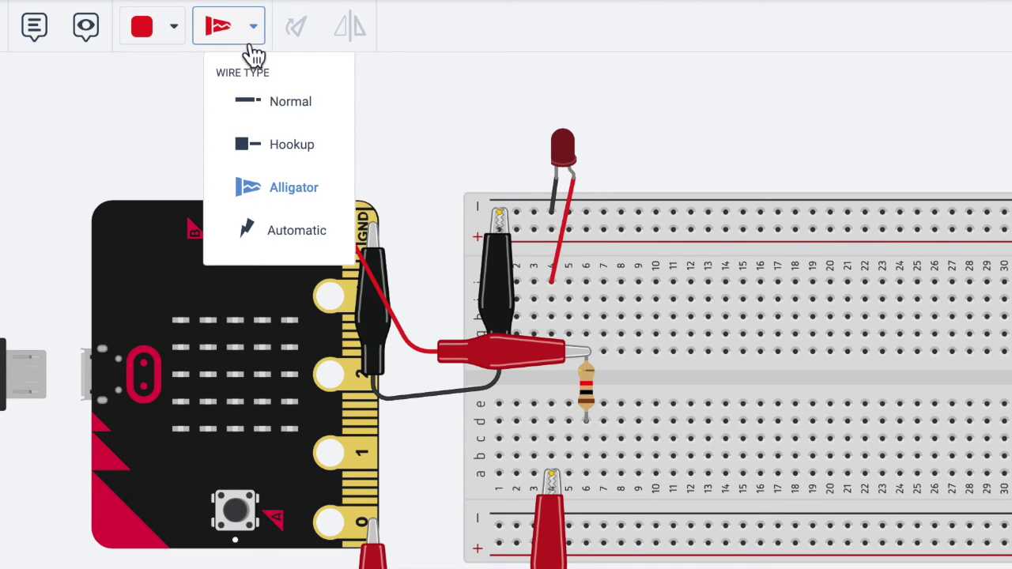
click(280, 114)
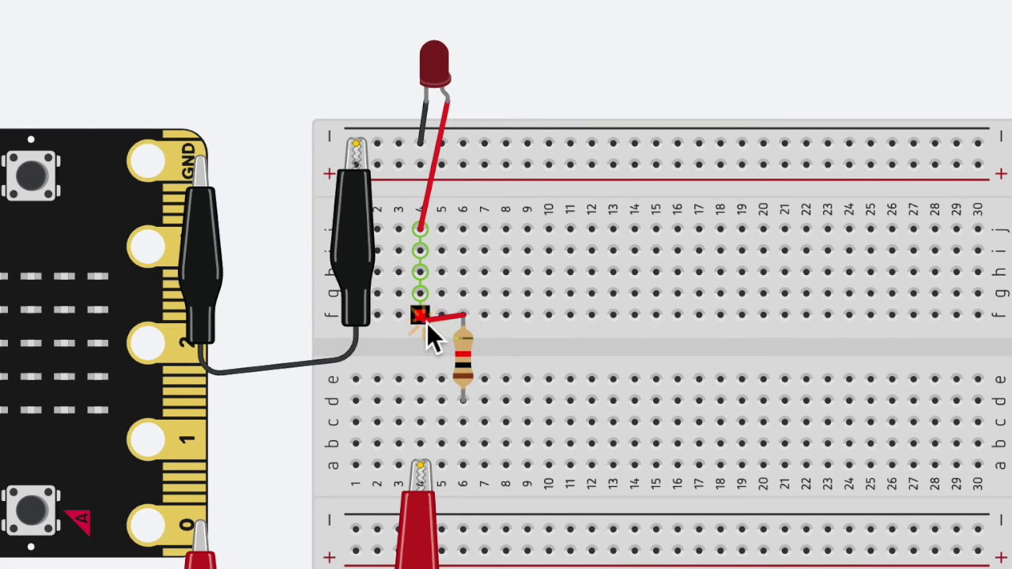
click(426, 319)
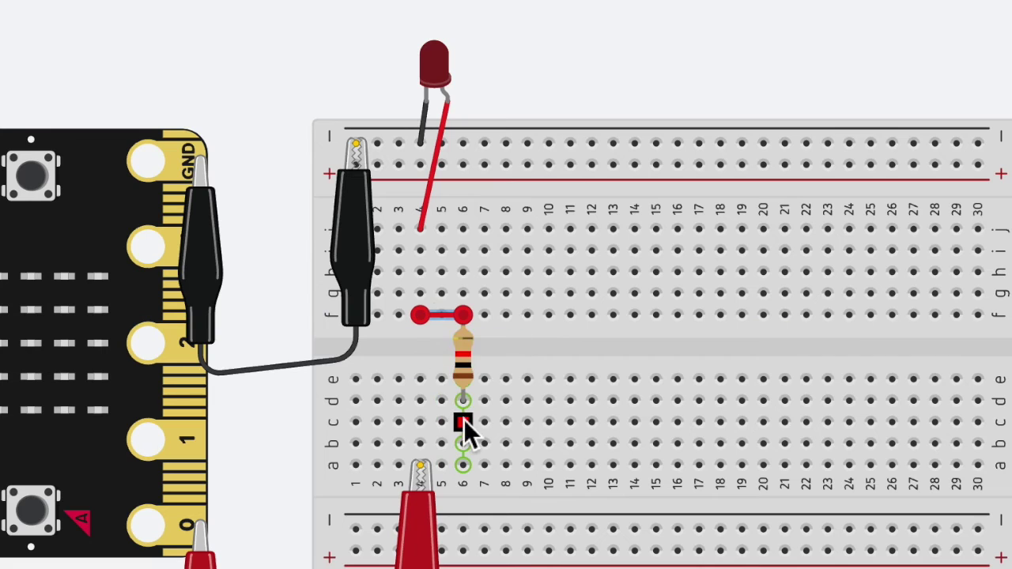
Connect the resistor's lower end to column 4 row e.
click(455, 396)
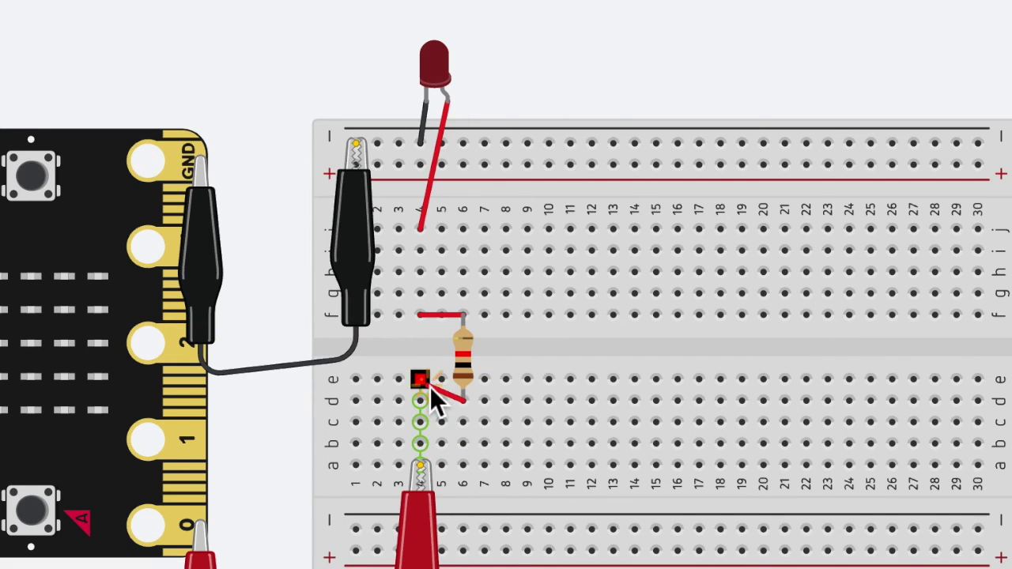
click(421, 381)
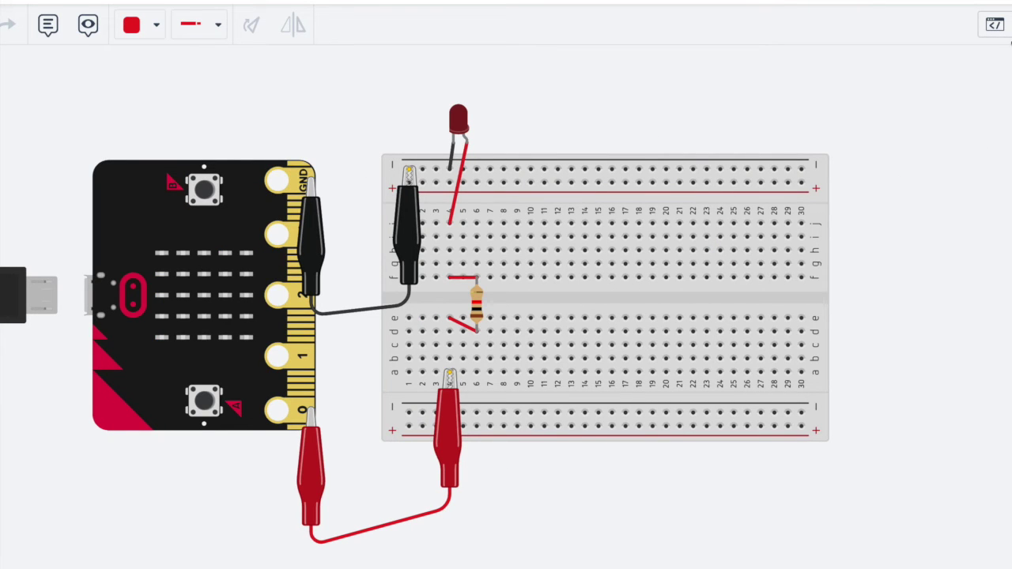
click(994, 25)
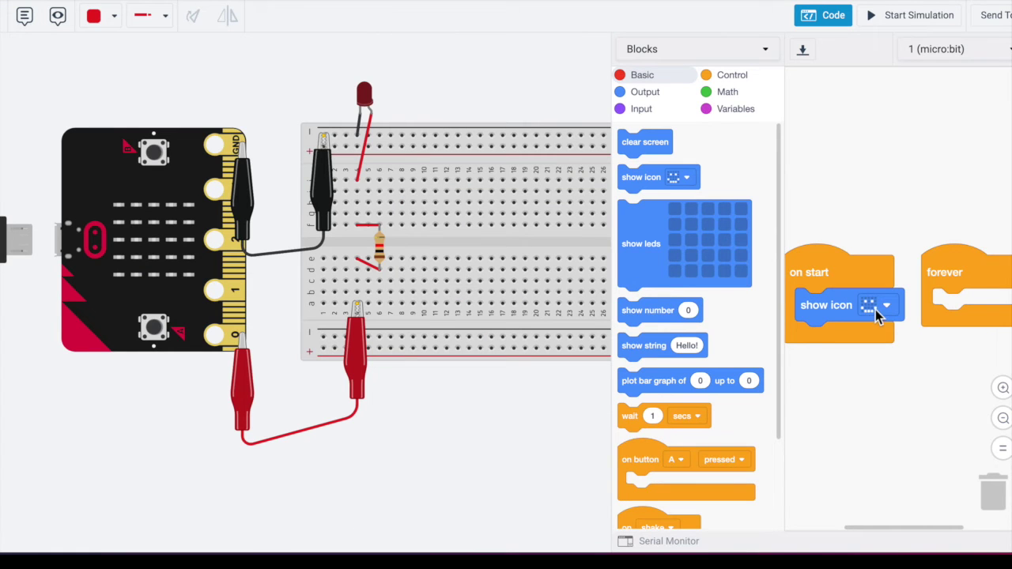
Pick a different icon in the show icon block and attach forever beneath on start.
click(875, 310)
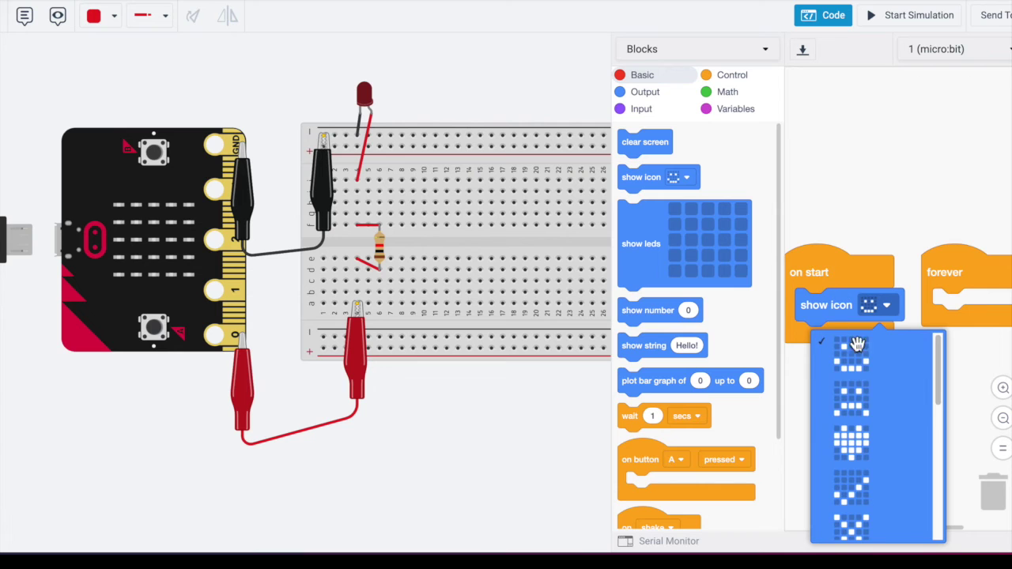
scroll(851, 441, down, 2)
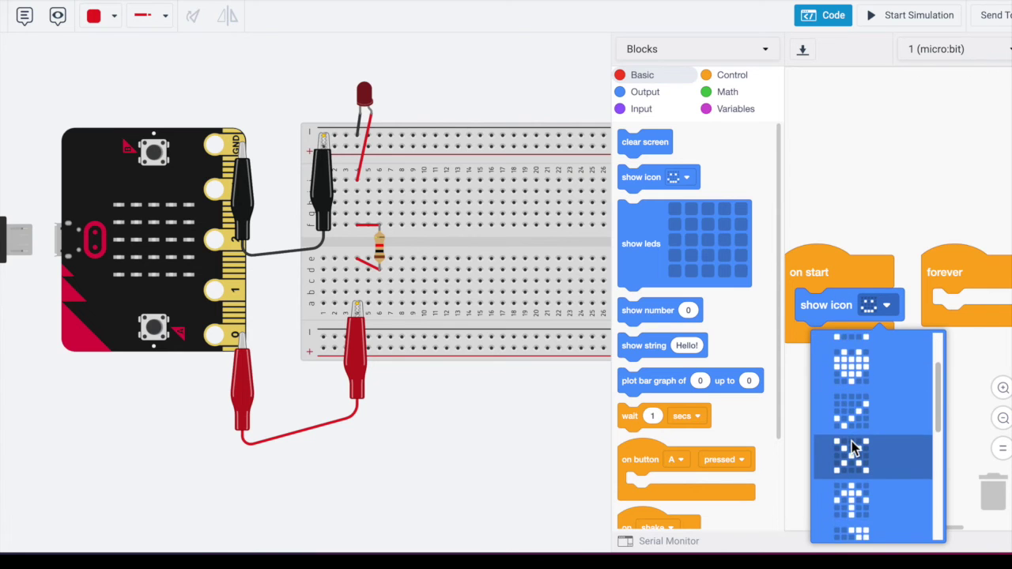
scroll(852, 448, down, 3)
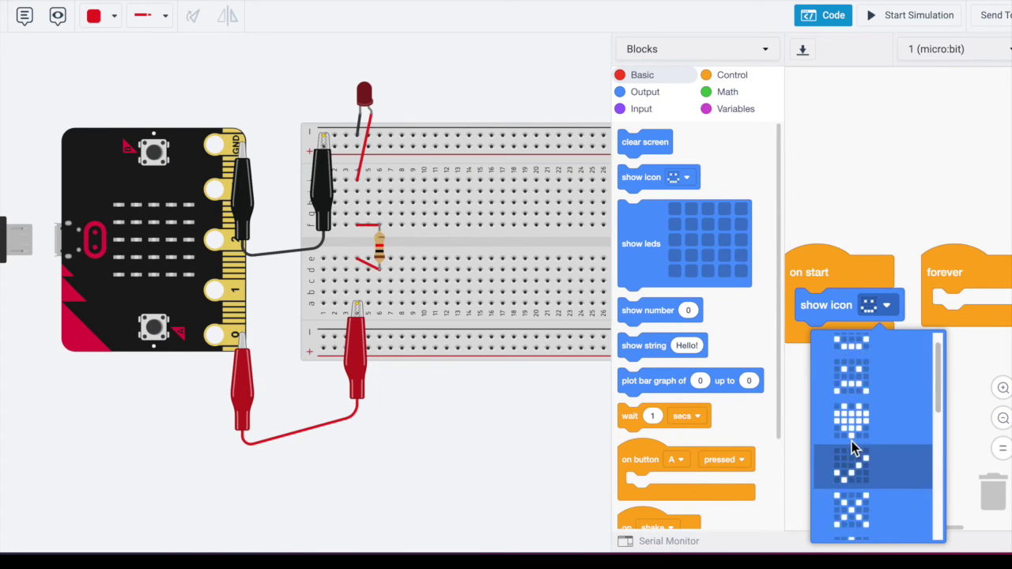
click(851, 444)
drag(822, 260, 835, 112)
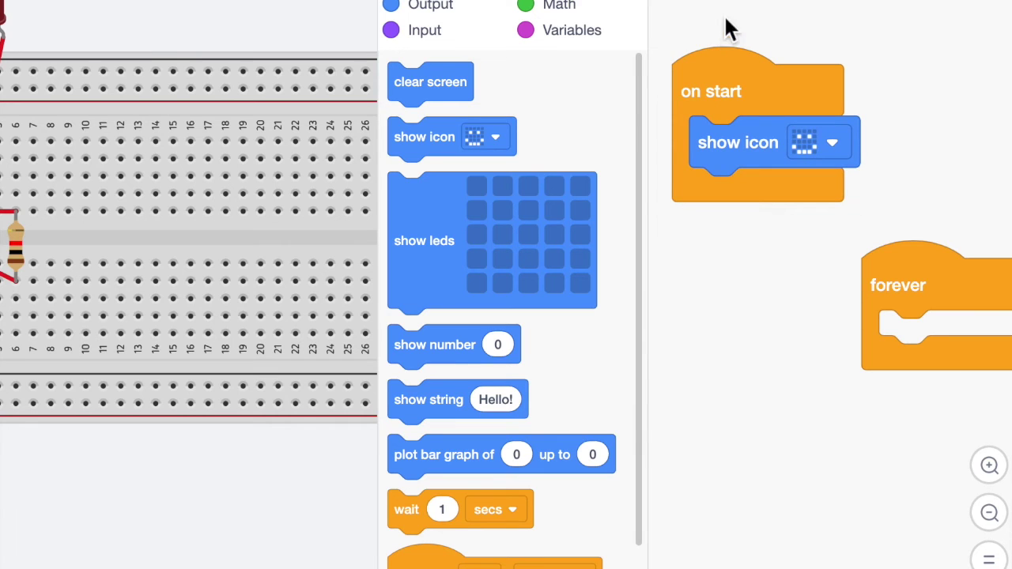
drag(872, 287, 734, 289)
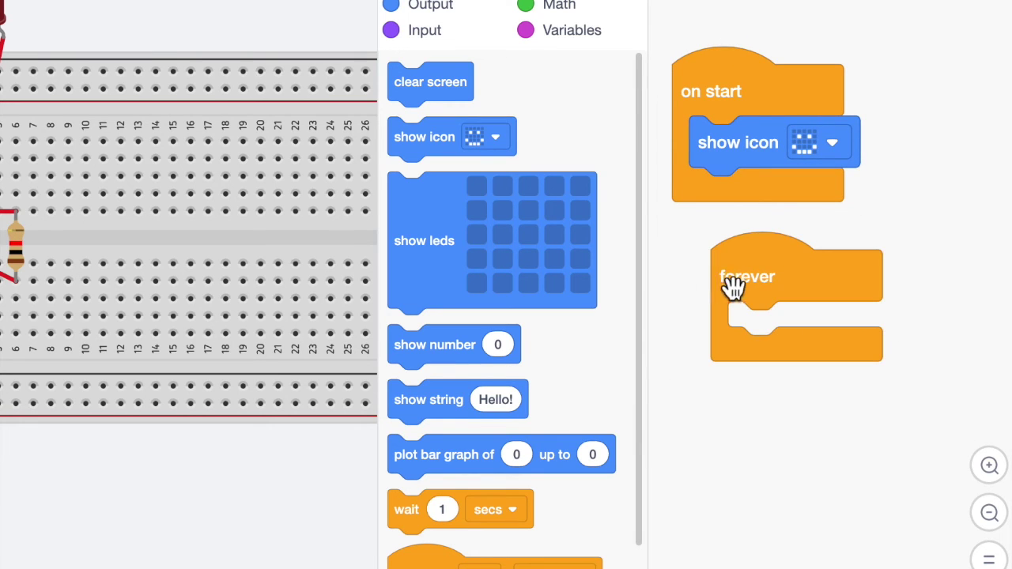
Fill the forever loop with digital write pin P0 to HIGH, then pin P0 to LOW.
click(441, 12)
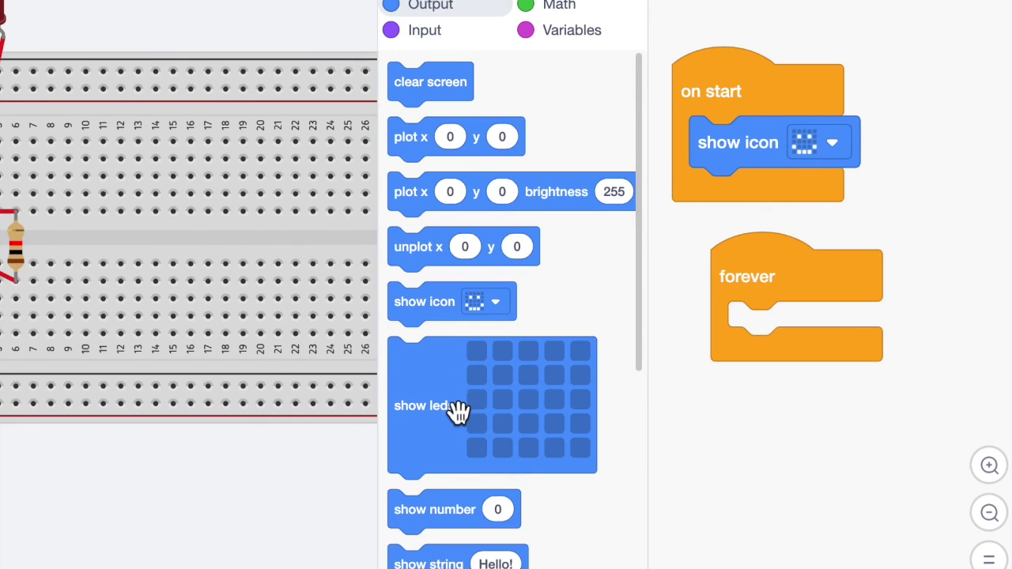
scroll(439, 447, down, 5)
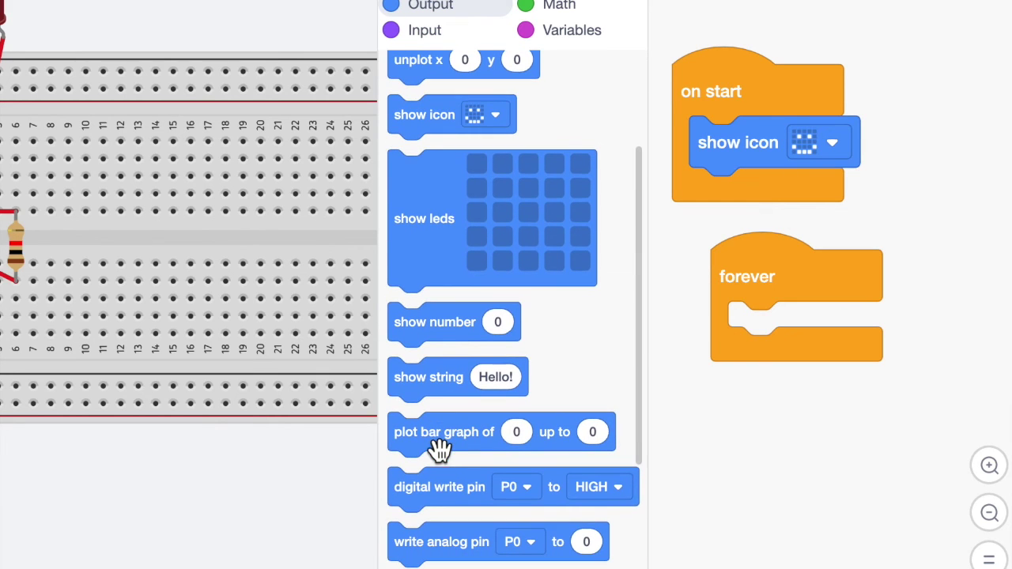
drag(427, 510, 758, 343)
drag(759, 305, 691, 273)
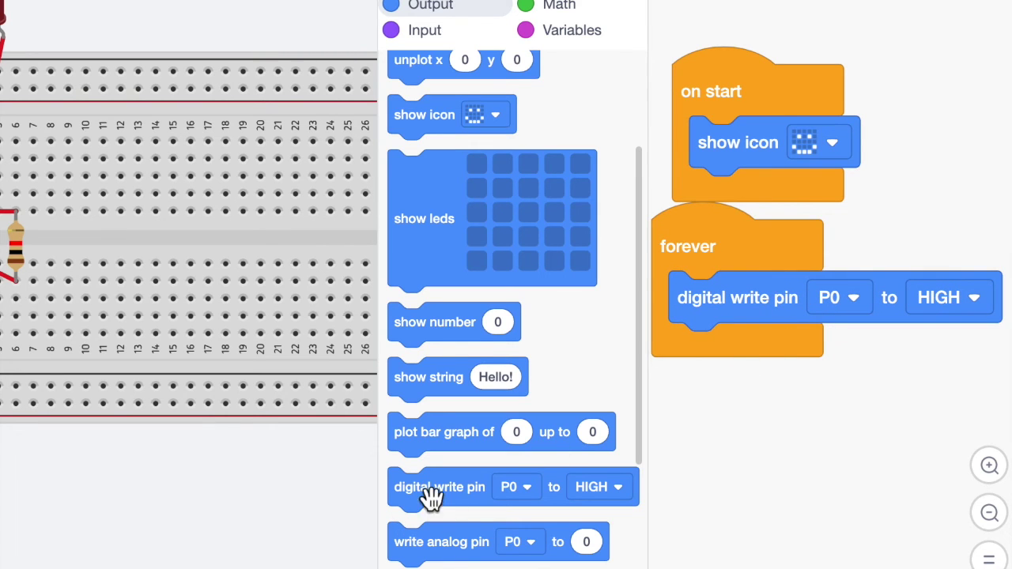
drag(442, 497, 808, 377)
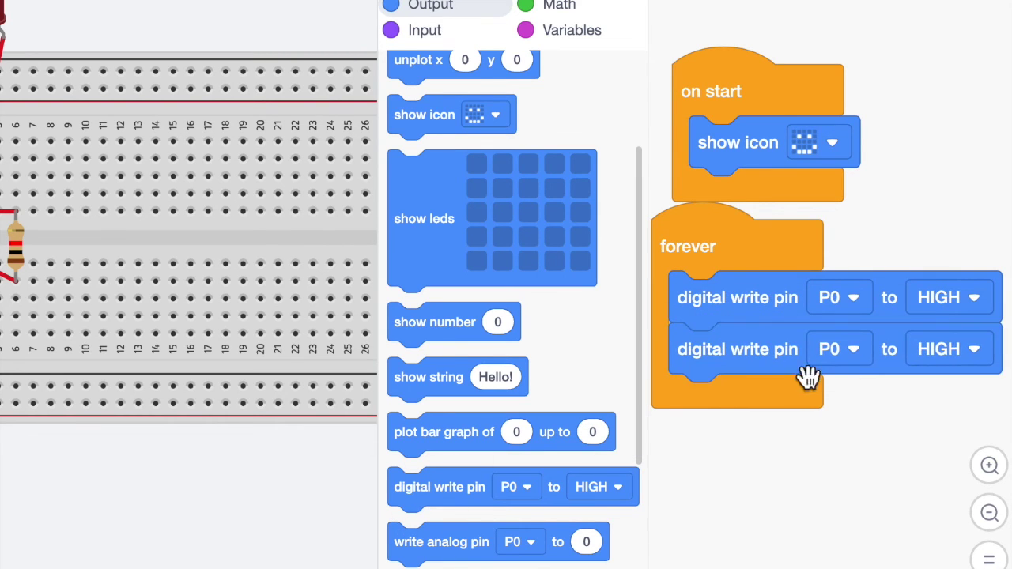
click(959, 347)
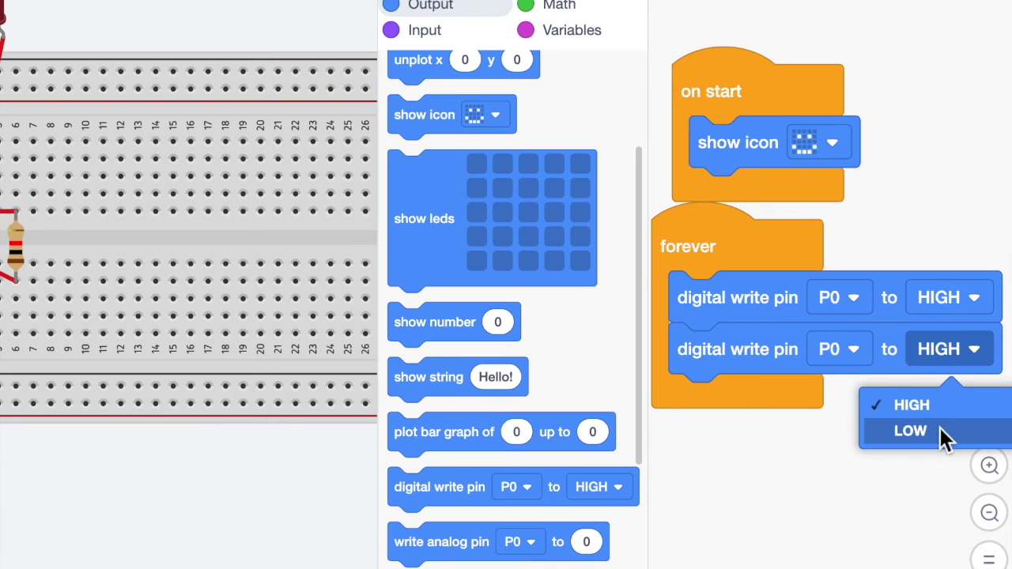
click(940, 427)
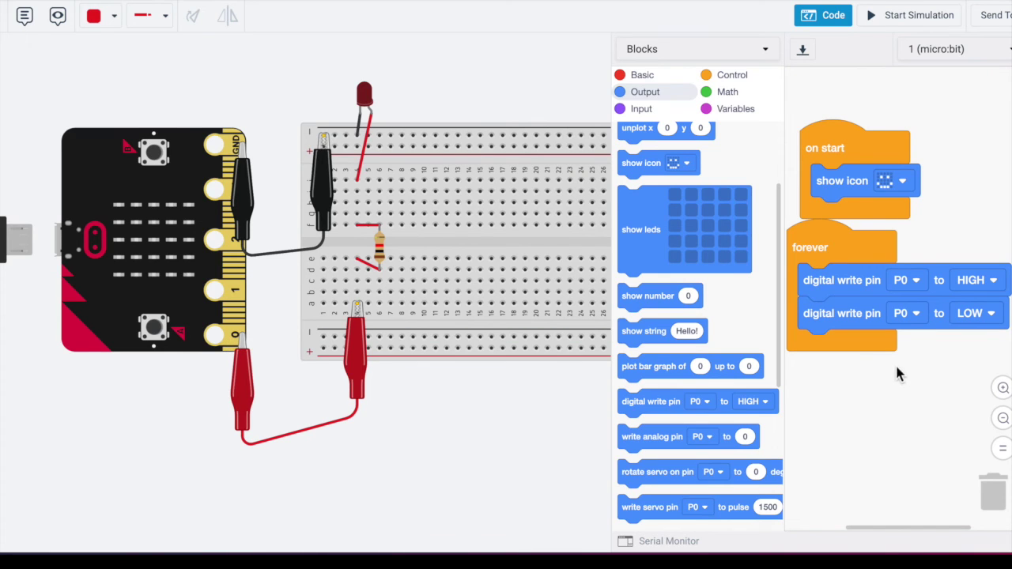
Add 'wait 1 secs' blocks after the P0 HIGH and P0 LOW writes, then rerun the simulation.
click(908, 29)
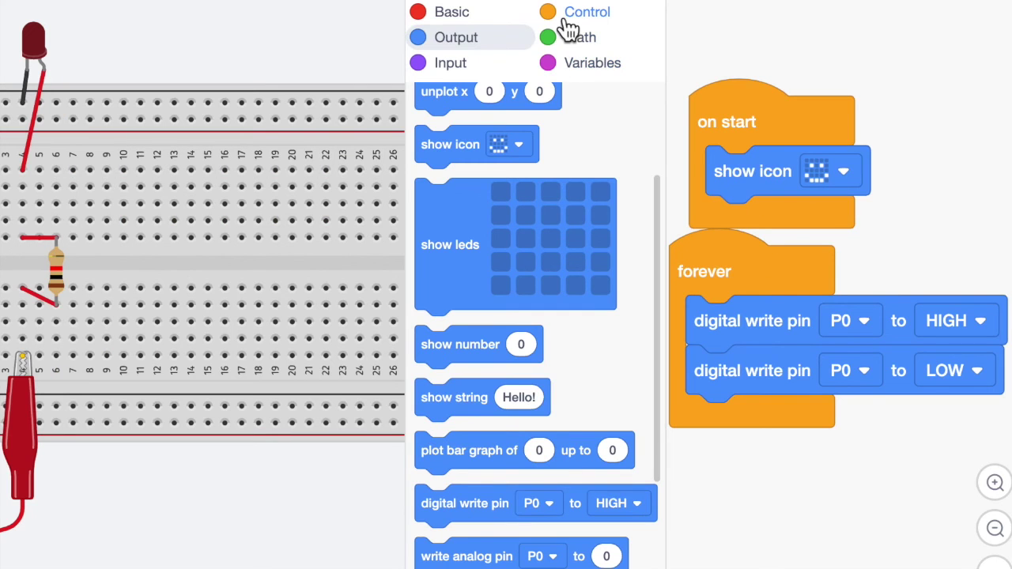
click(573, 22)
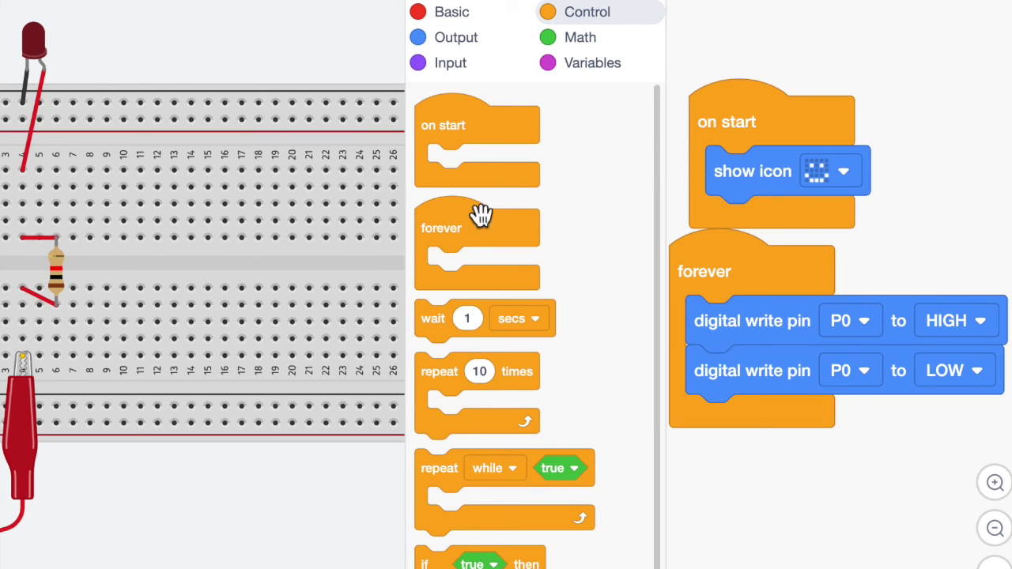
drag(443, 341, 691, 384)
drag(443, 346, 701, 484)
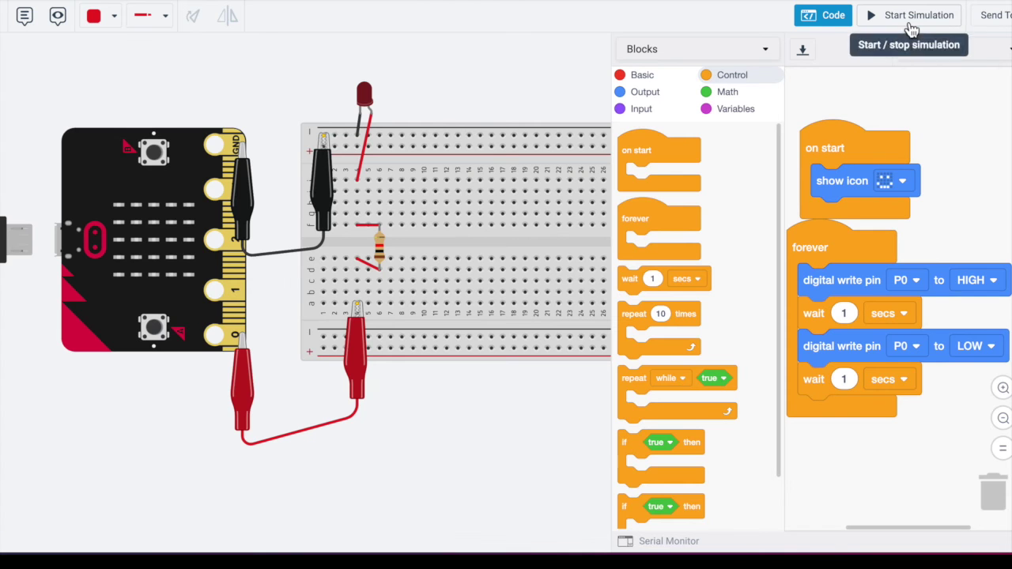
click(901, 15)
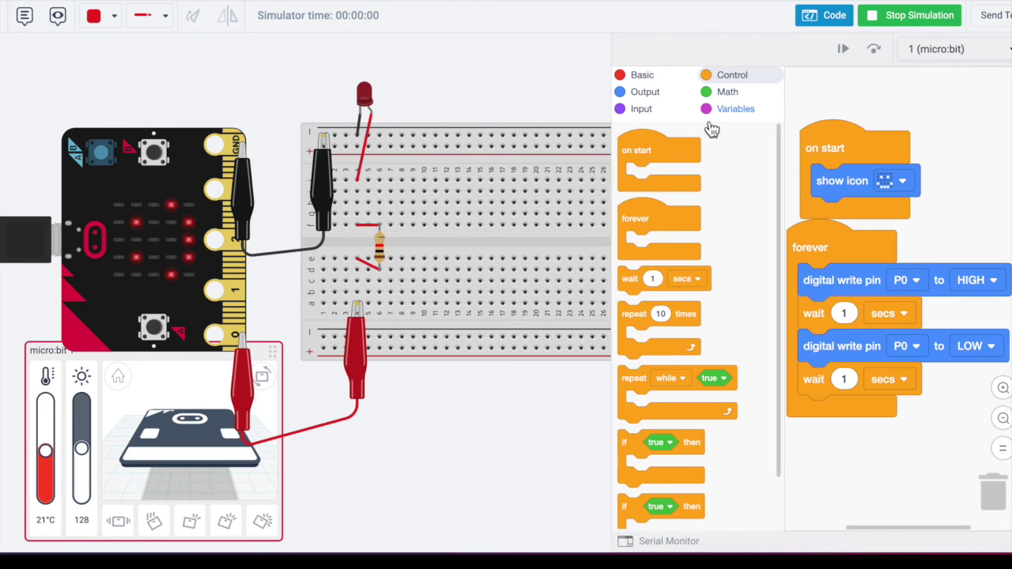